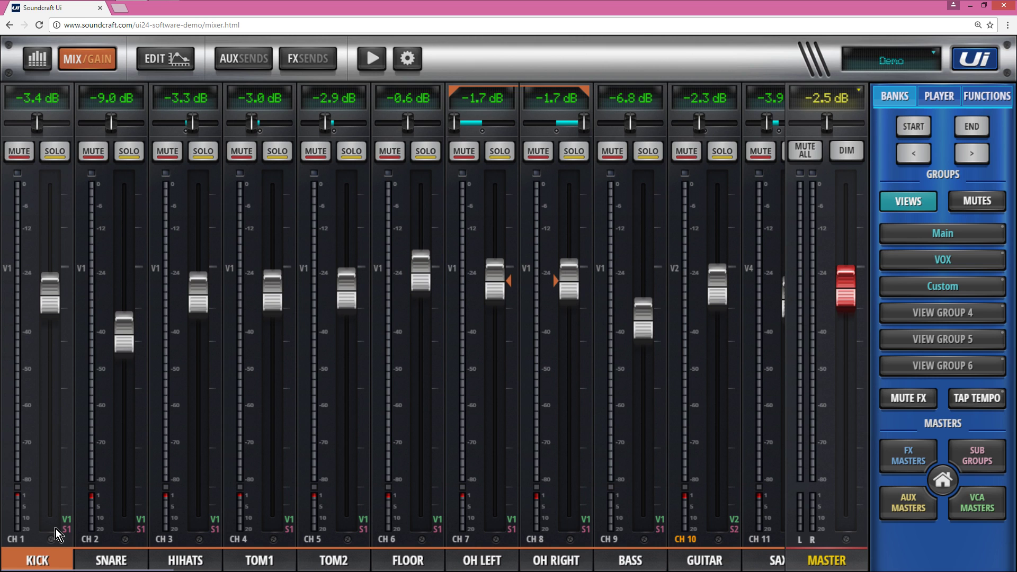
Step: Raise the KICK fader to -3.1 dB and bring up its channel patching page
drag(50, 299, 51, 295)
click(170, 57)
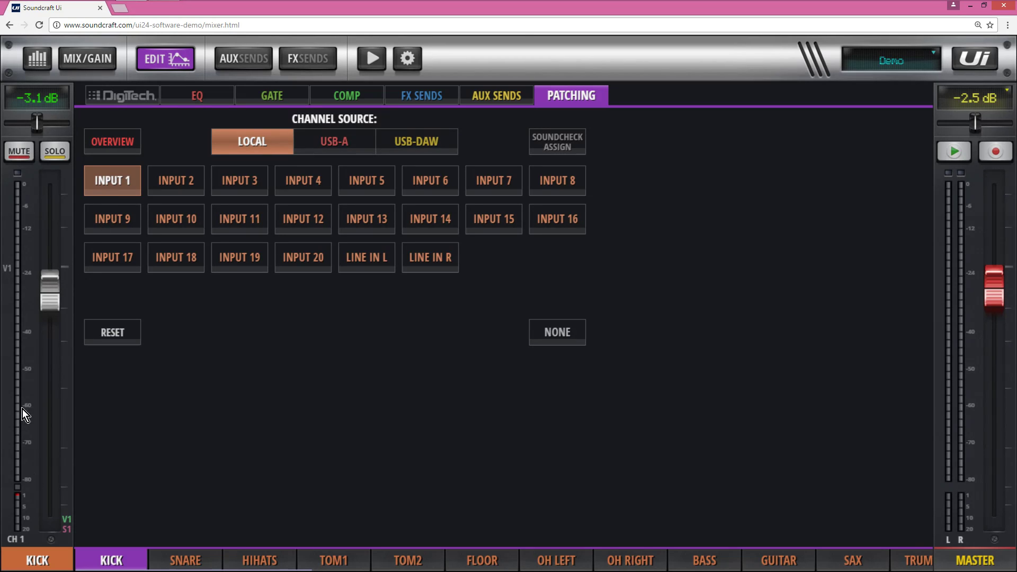
click(165, 180)
click(236, 178)
click(292, 181)
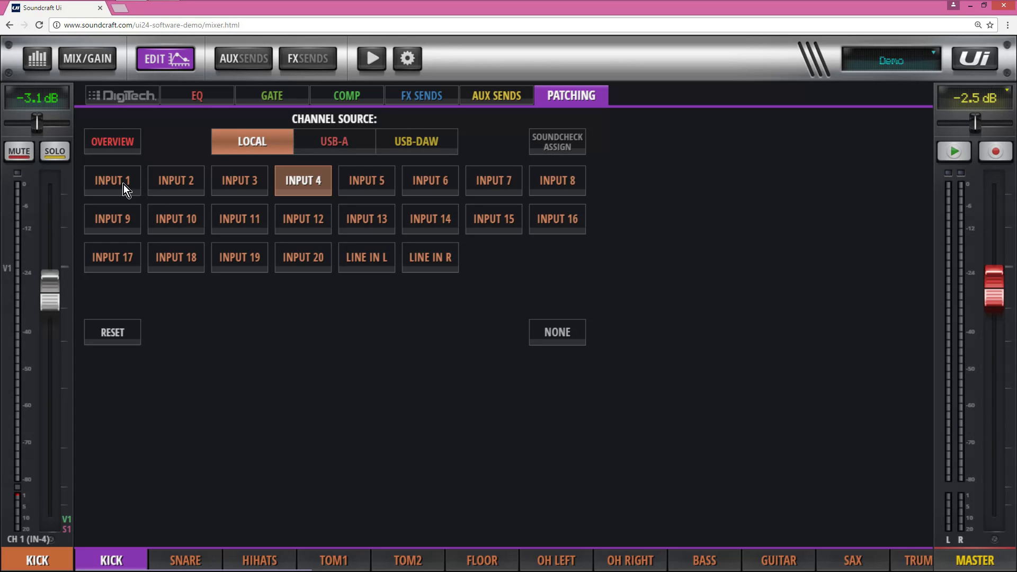
click(108, 183)
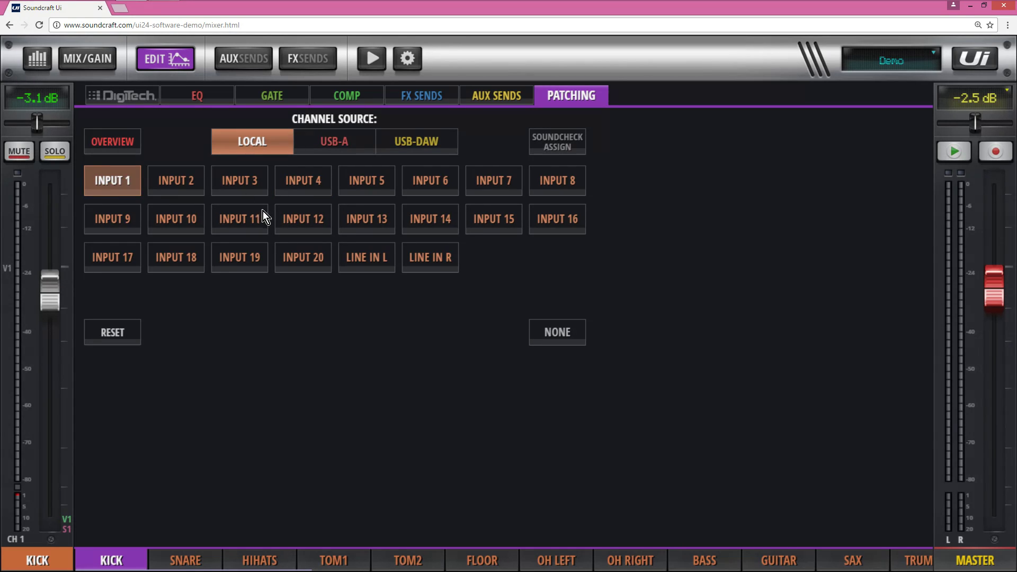
click(323, 150)
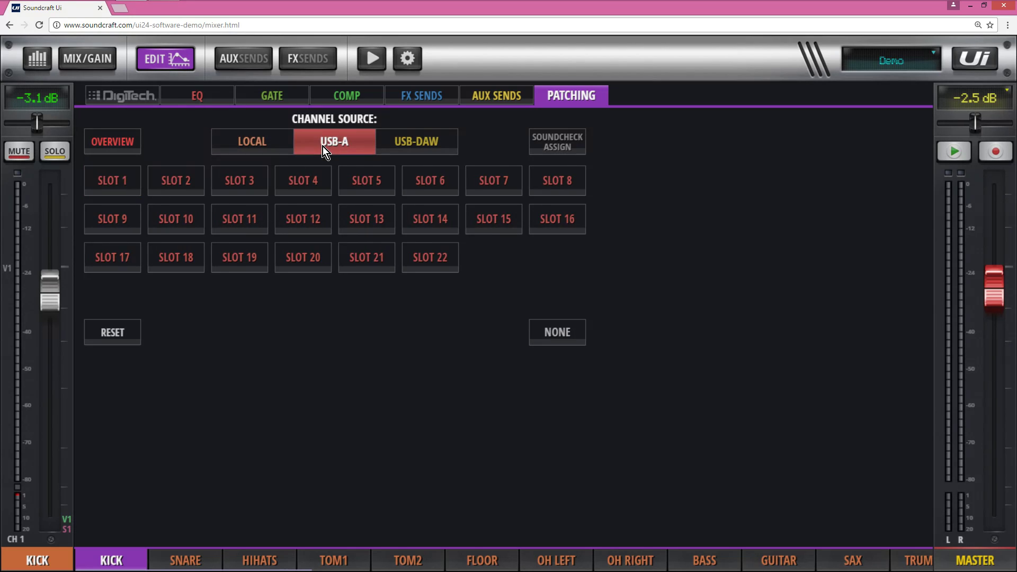
click(394, 146)
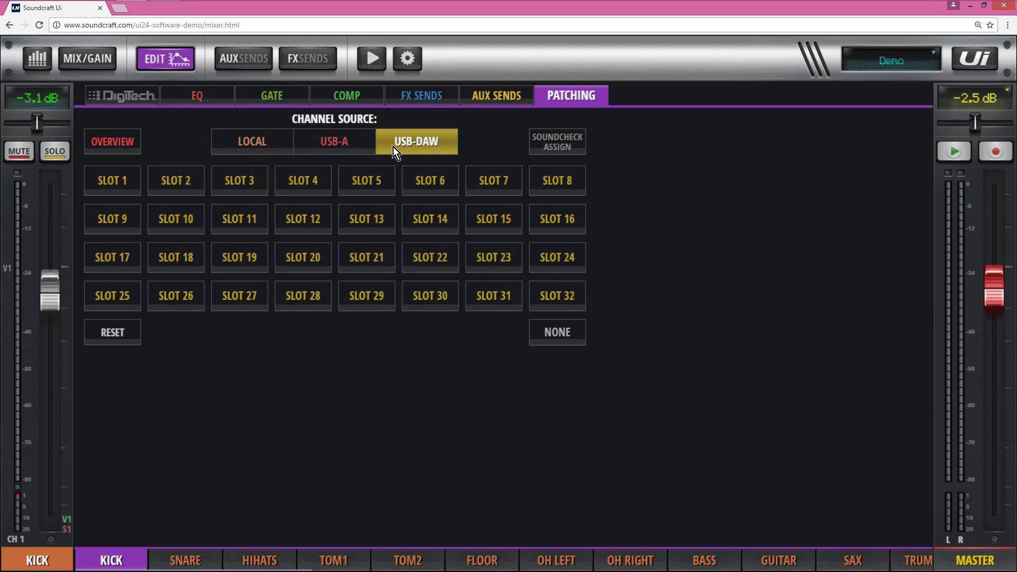
click(222, 142)
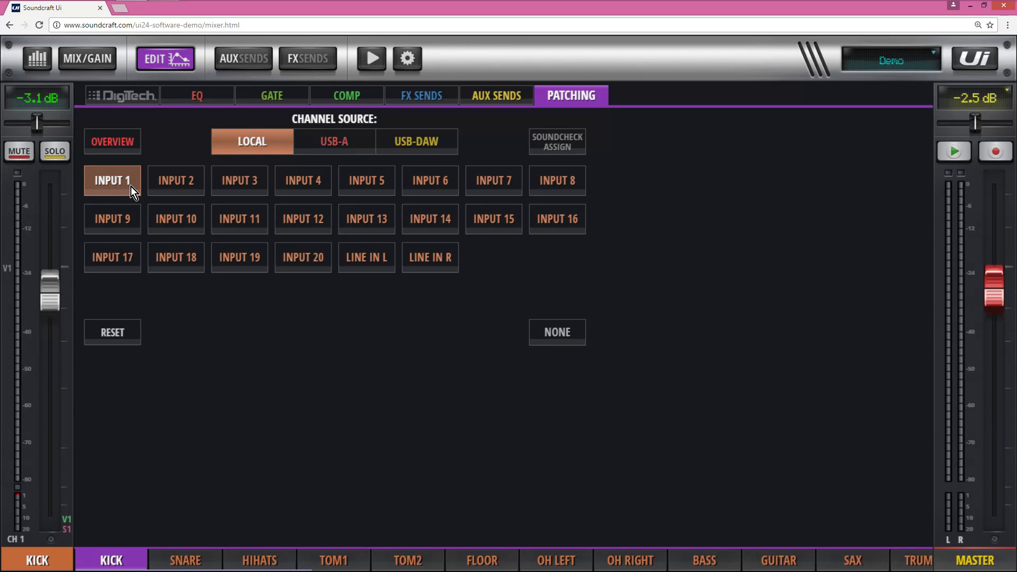
Step: Show the full input patch matrix for CH 1–20 and Line In L/R
click(110, 145)
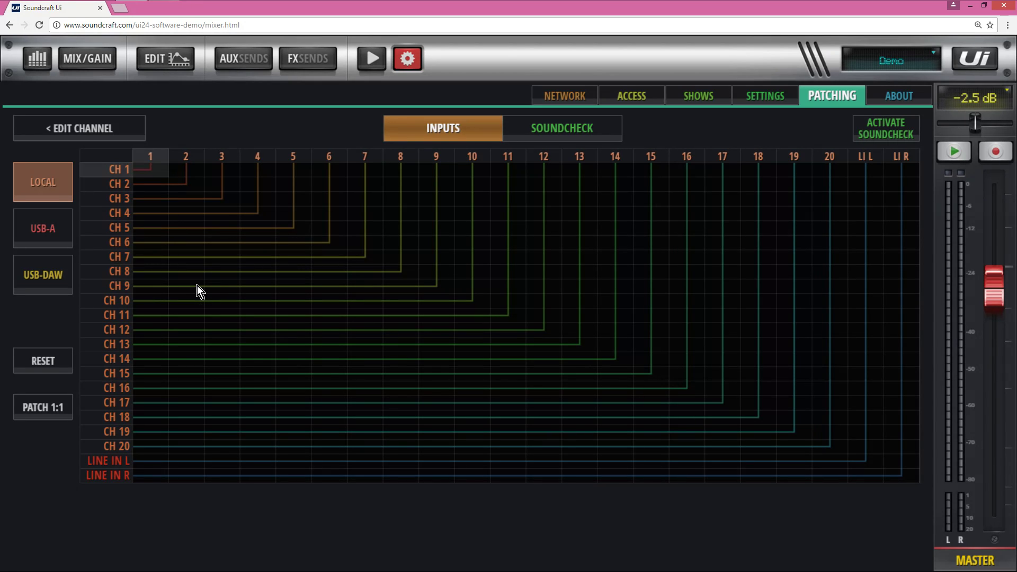
Step: Patch CH 1–20 and Line In L/R one-to-one to USB-DAW slots 1–22
click(33, 274)
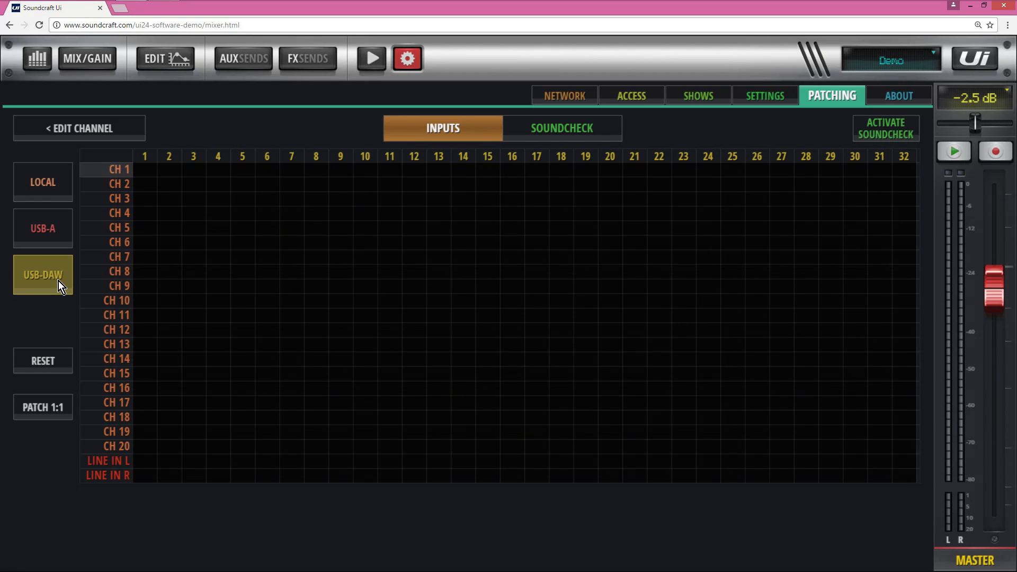
click(49, 414)
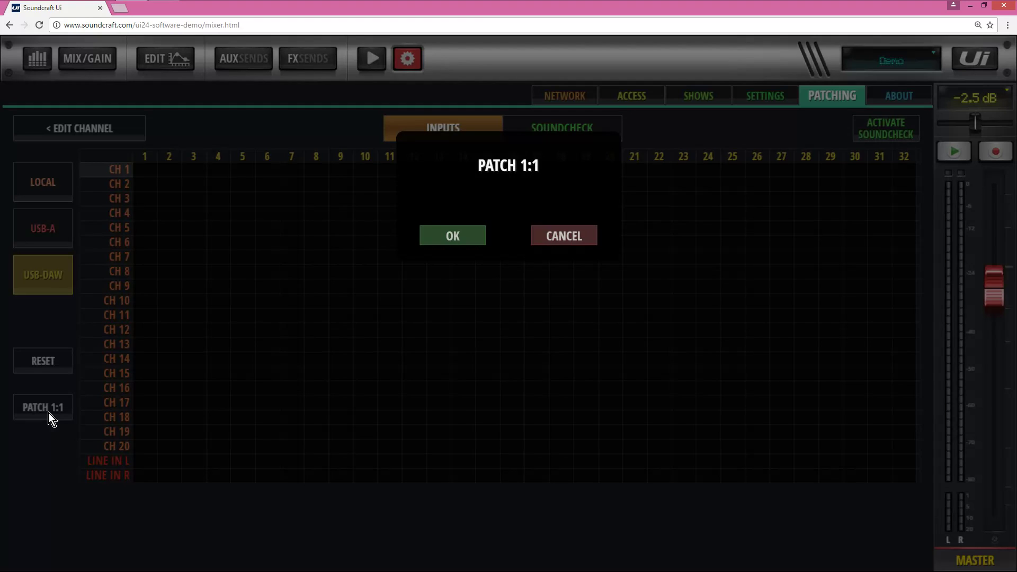
click(460, 233)
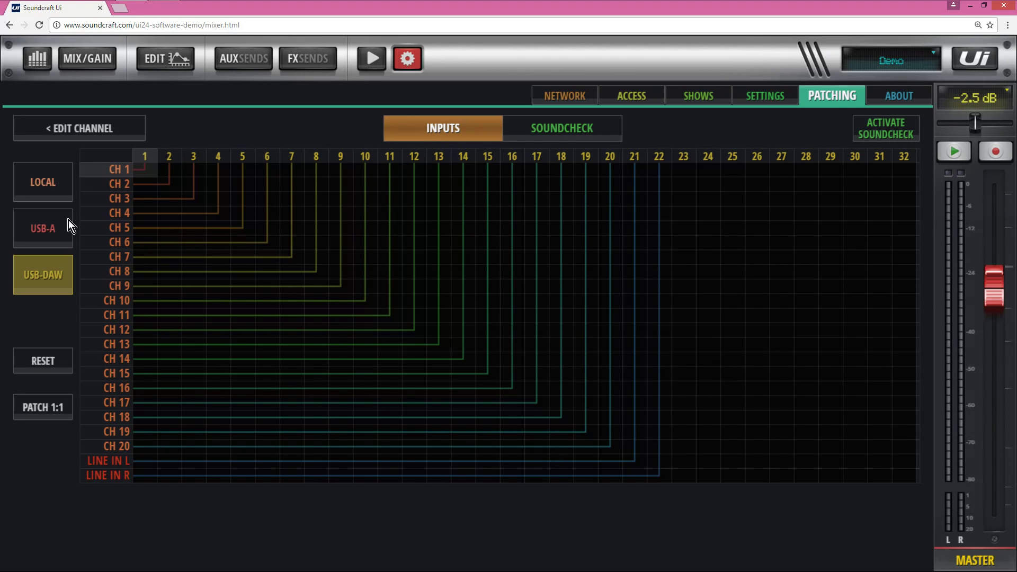
Step: Re-patch local inputs one-to-one to all channels, then switch to the Soundcheck patch
click(41, 228)
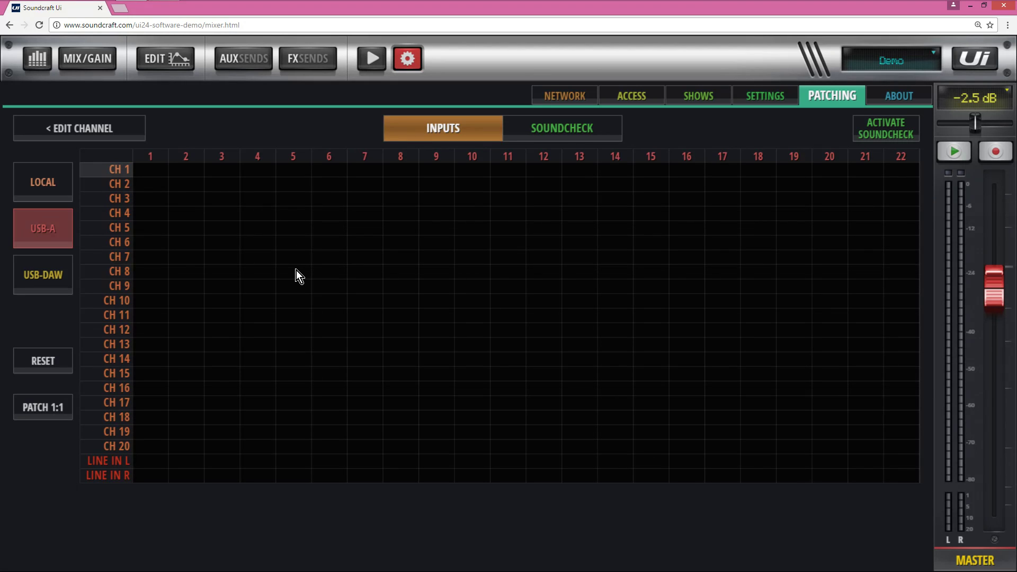
click(28, 188)
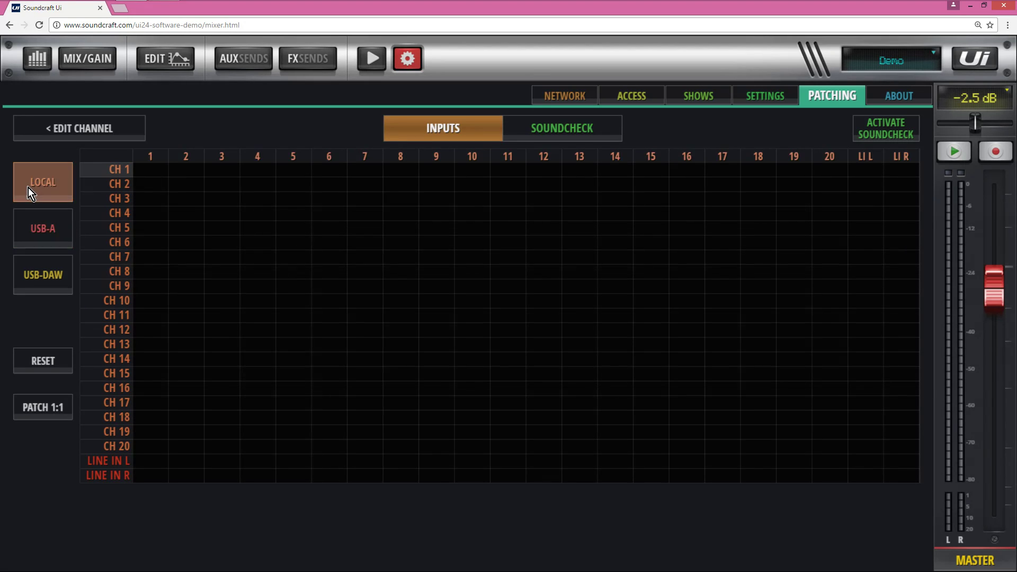
click(36, 413)
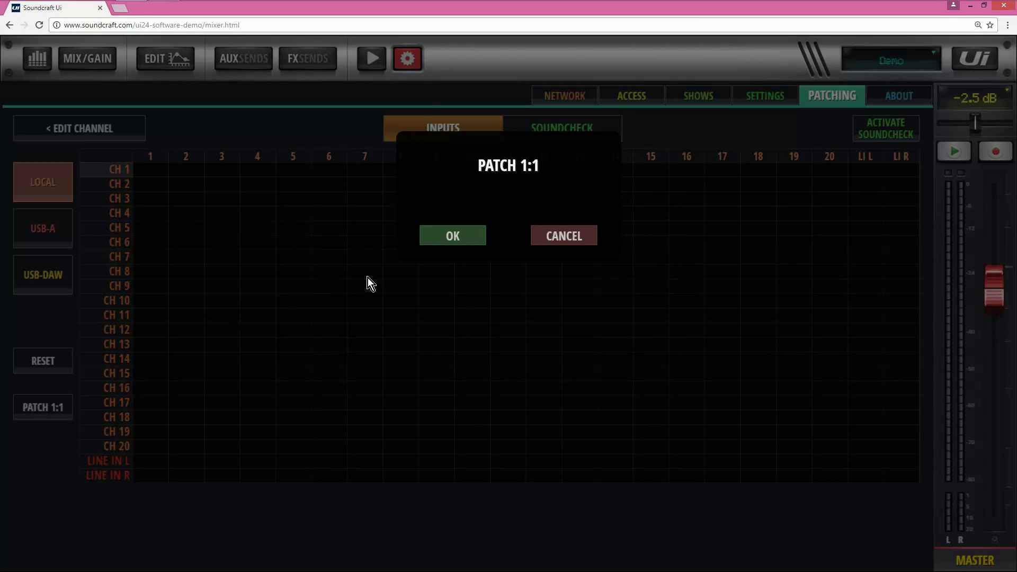
click(450, 233)
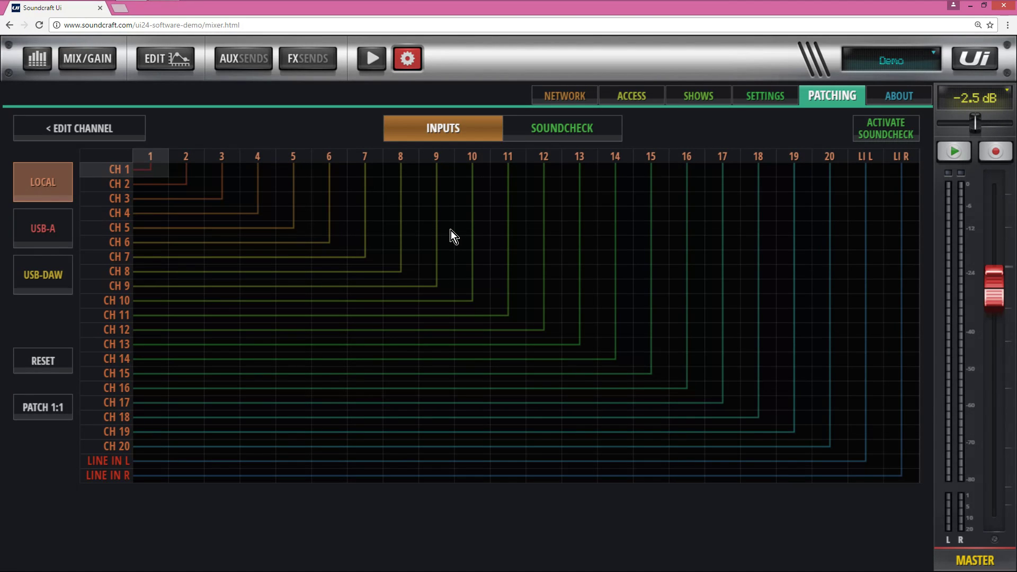
click(541, 133)
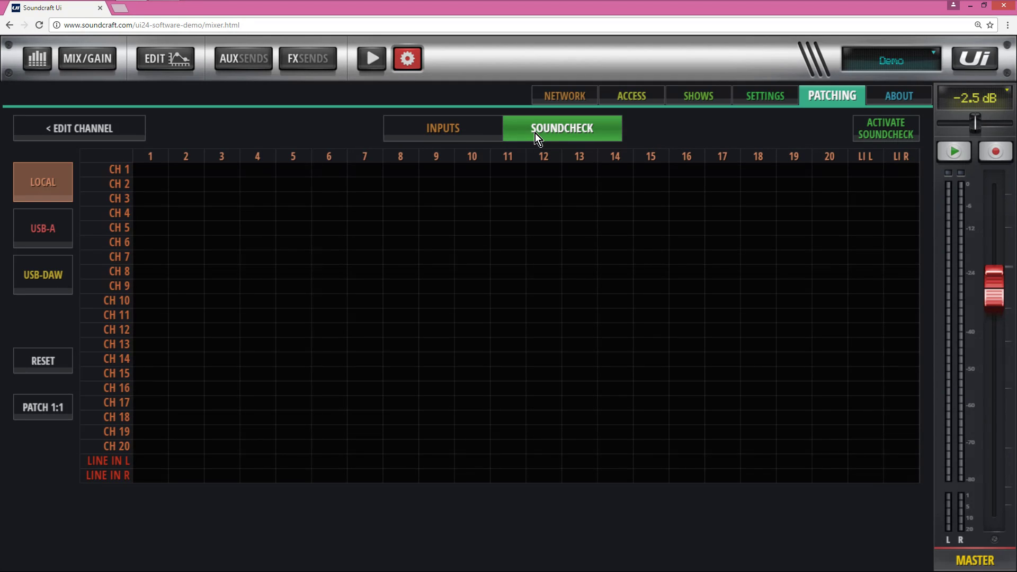
Step: Patch the soundcheck channels one-to-one to USB-A, then return to the local Inputs patch
click(455, 128)
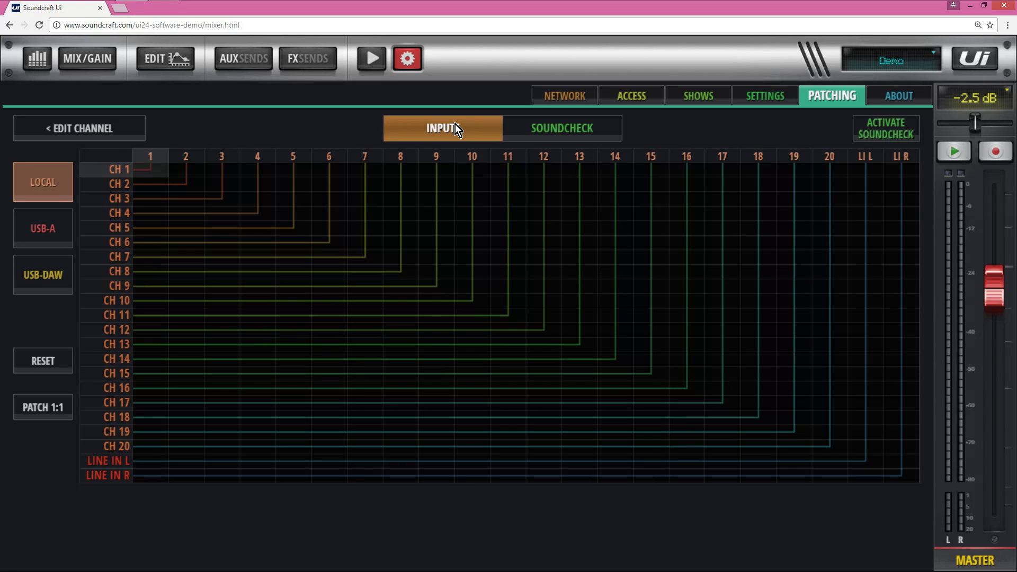
click(540, 130)
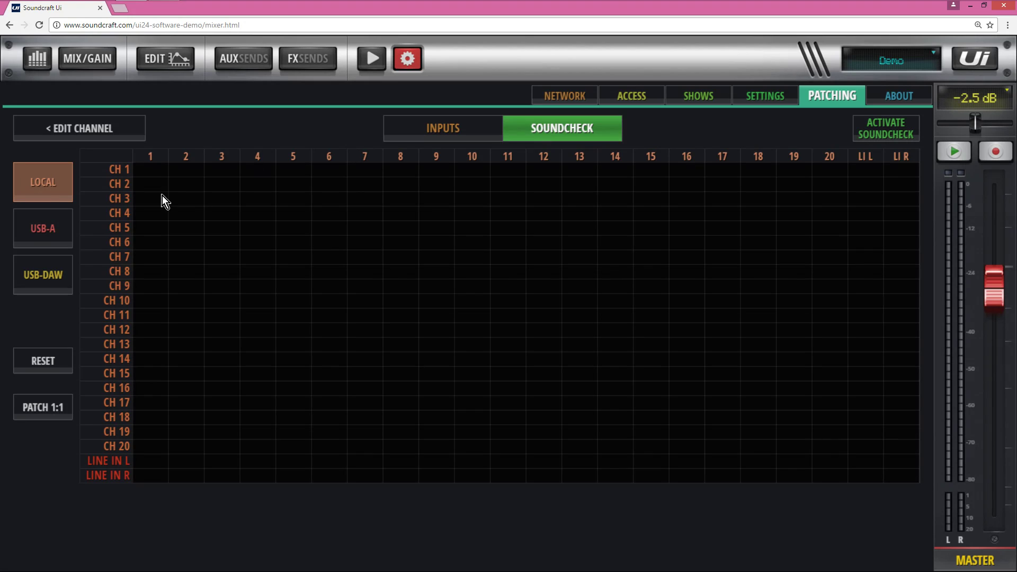
click(21, 244)
click(37, 276)
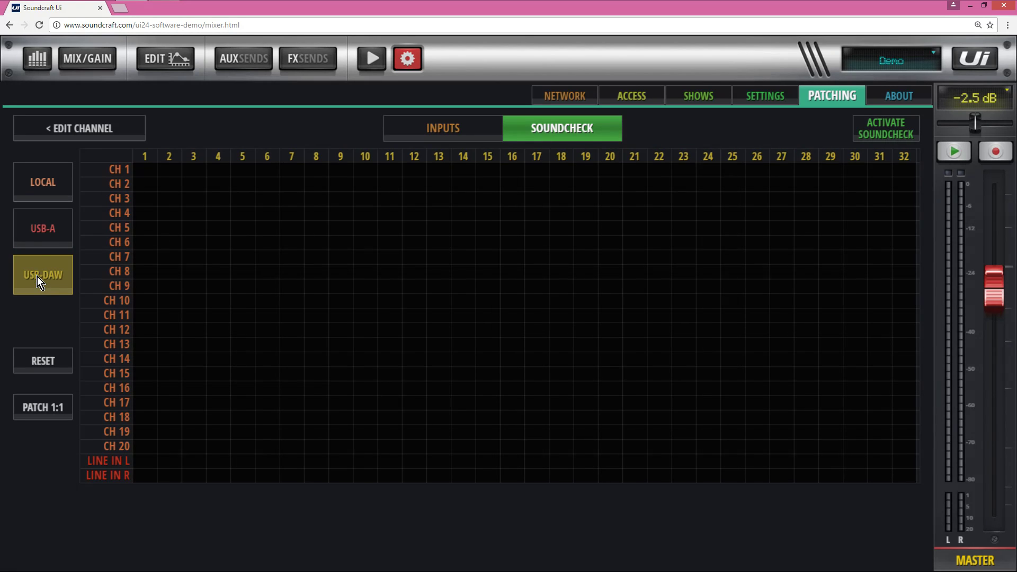
click(30, 225)
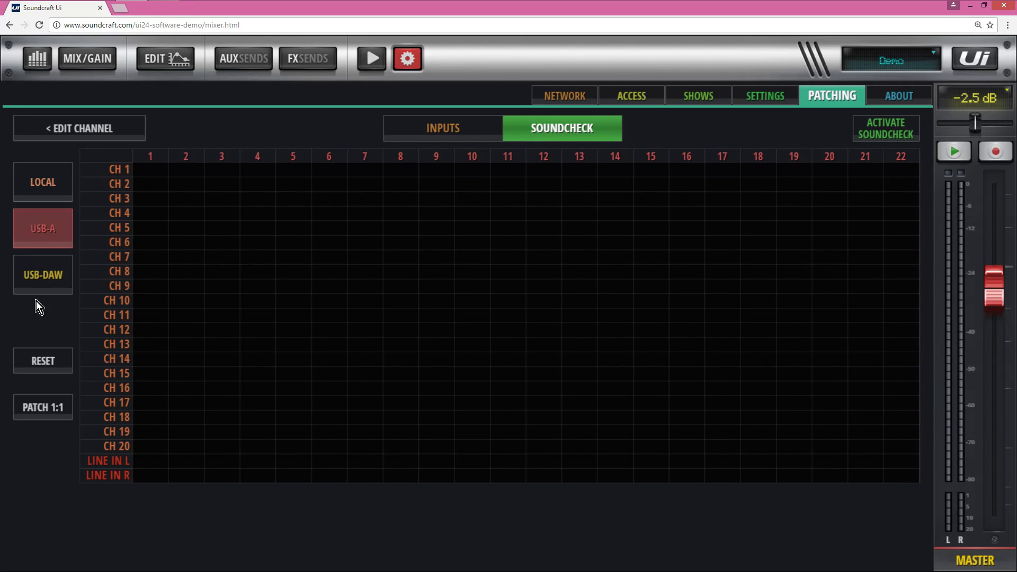
click(49, 414)
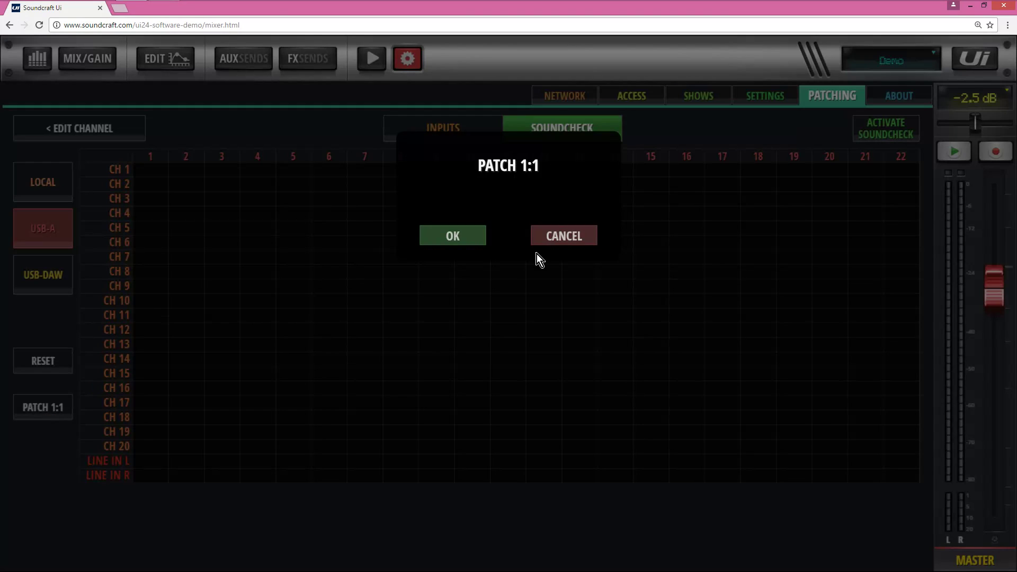
click(466, 239)
click(445, 129)
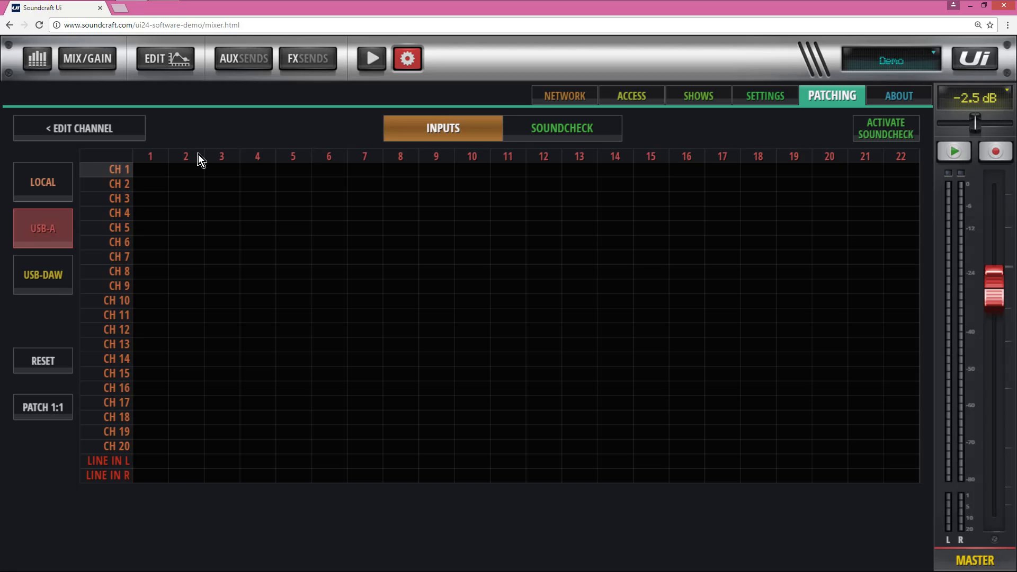
click(59, 181)
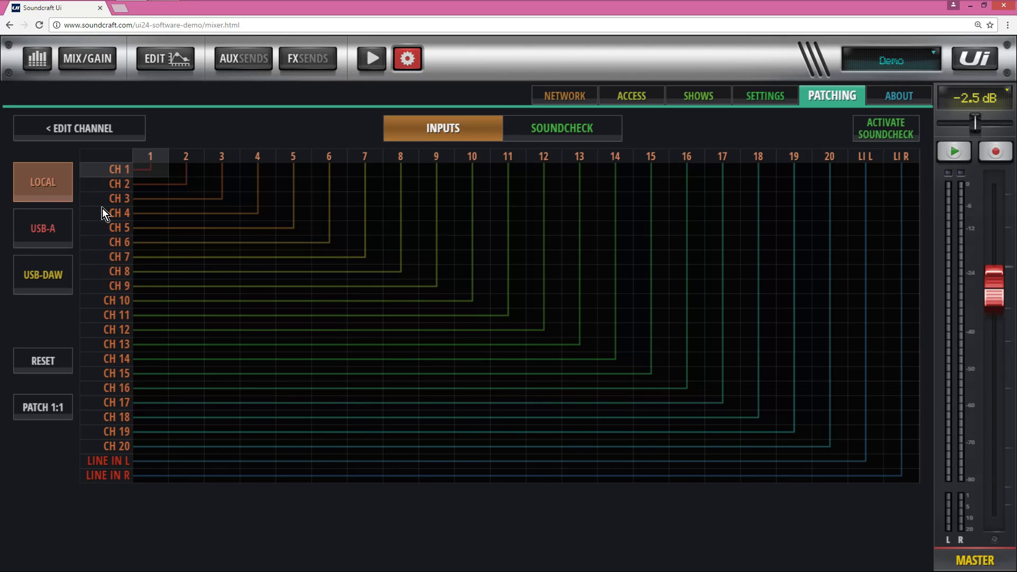
Step: Return to the KICK channel's patching page, then switch to the main Meters view
click(70, 130)
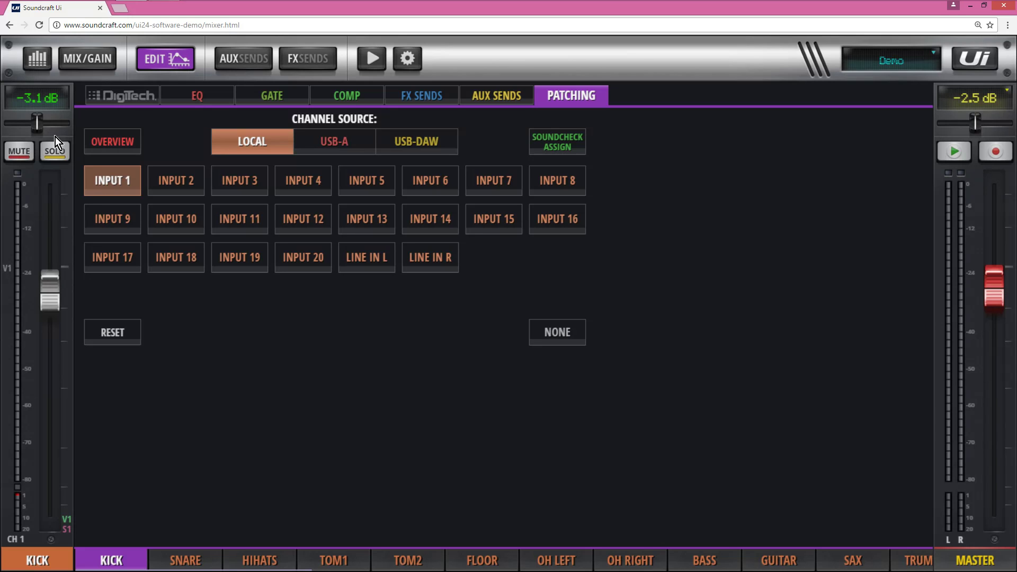
click(37, 59)
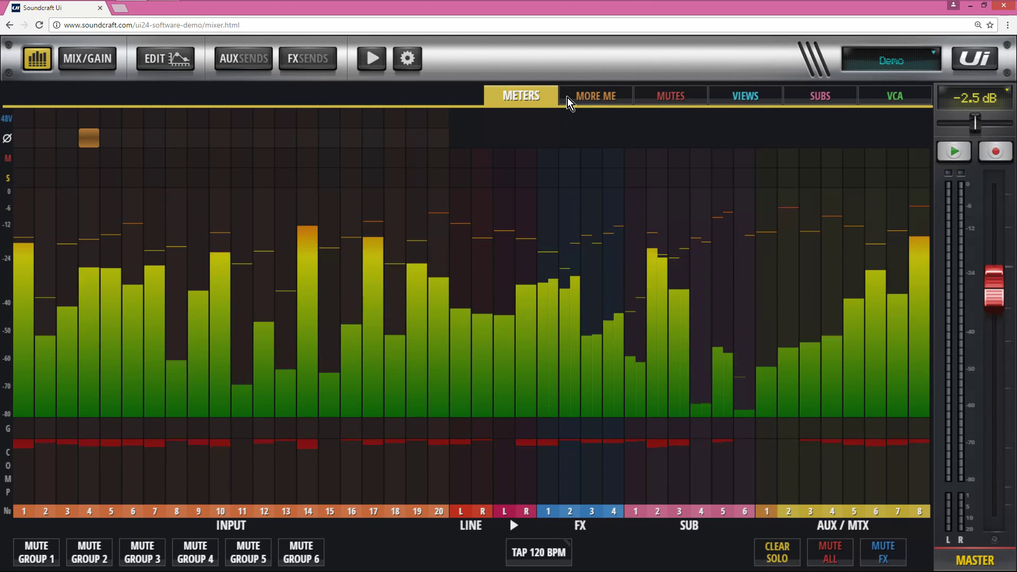
Step: Activate soundcheck mode from the Settings patching page
click(399, 66)
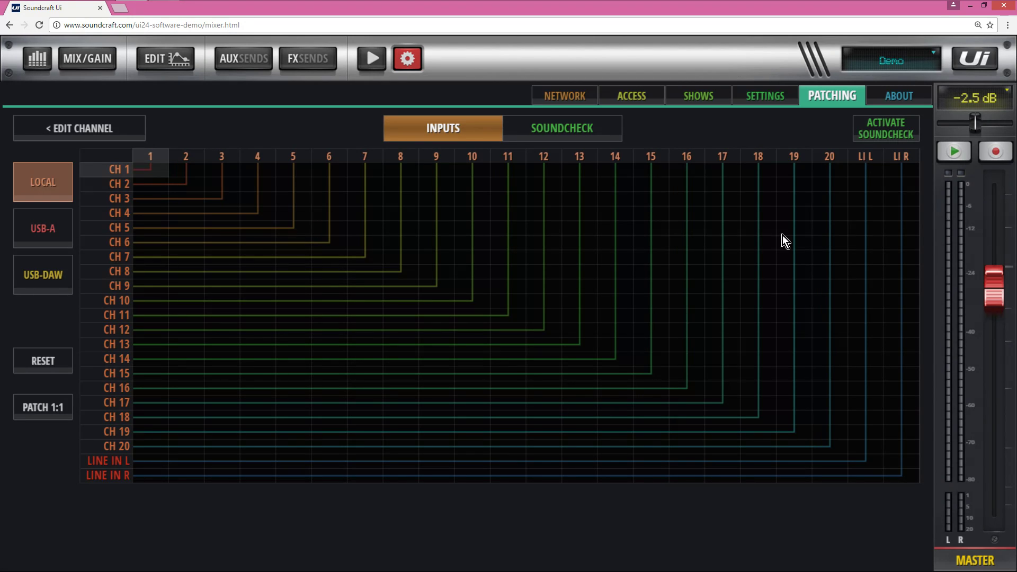
click(886, 131)
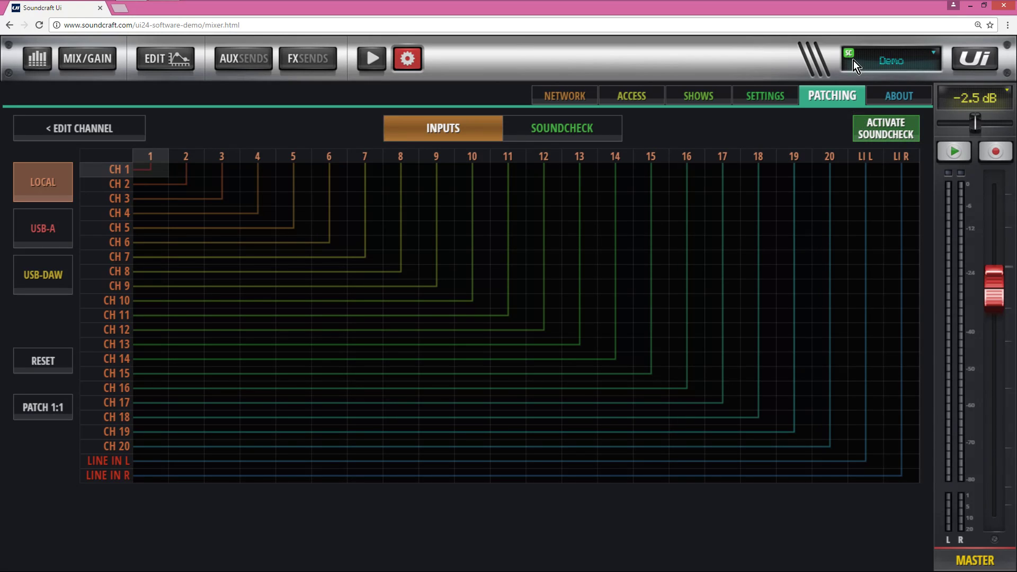